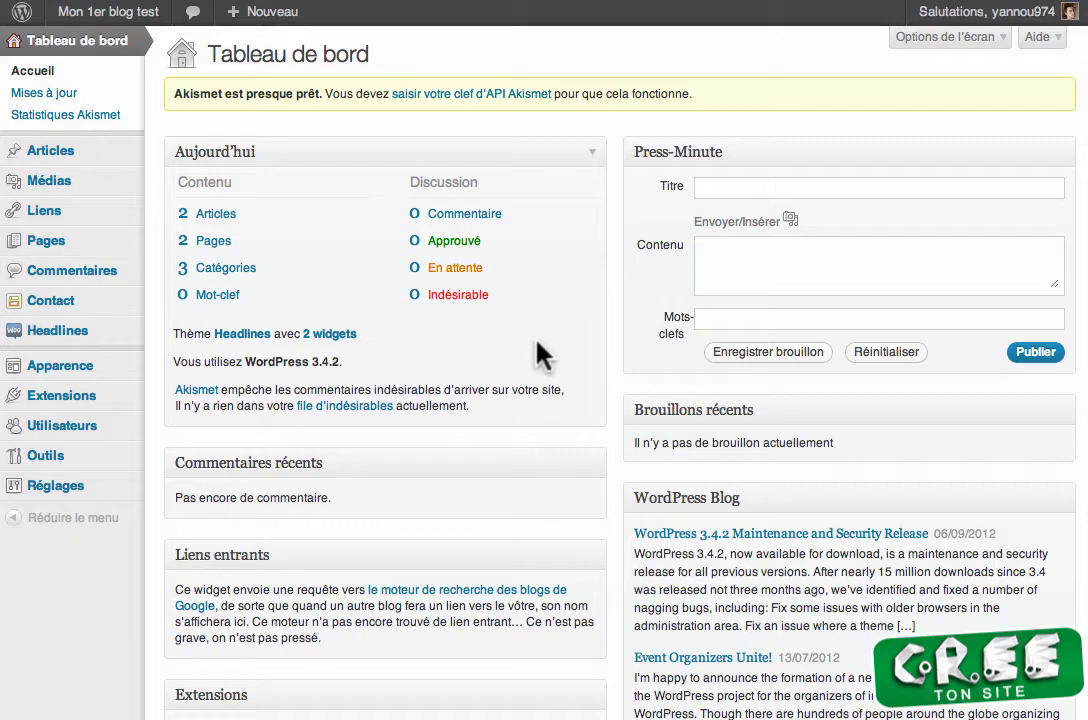
# Go to the Extensions page listing the installed WordPress plugins.
pyautogui.click(37, 399)
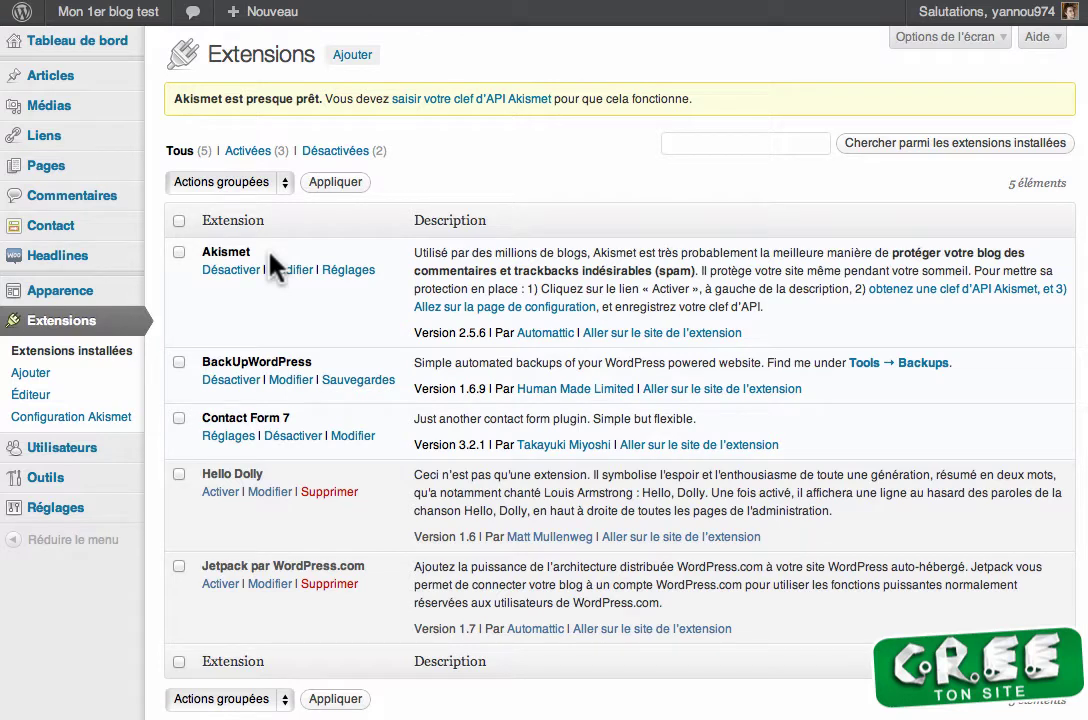
pyautogui.moveTo(529, 290); pyautogui.dragTo(700, 289)
pyautogui.click(699, 287)
pyautogui.moveTo(854, 290); pyautogui.dragTo(1043, 289)
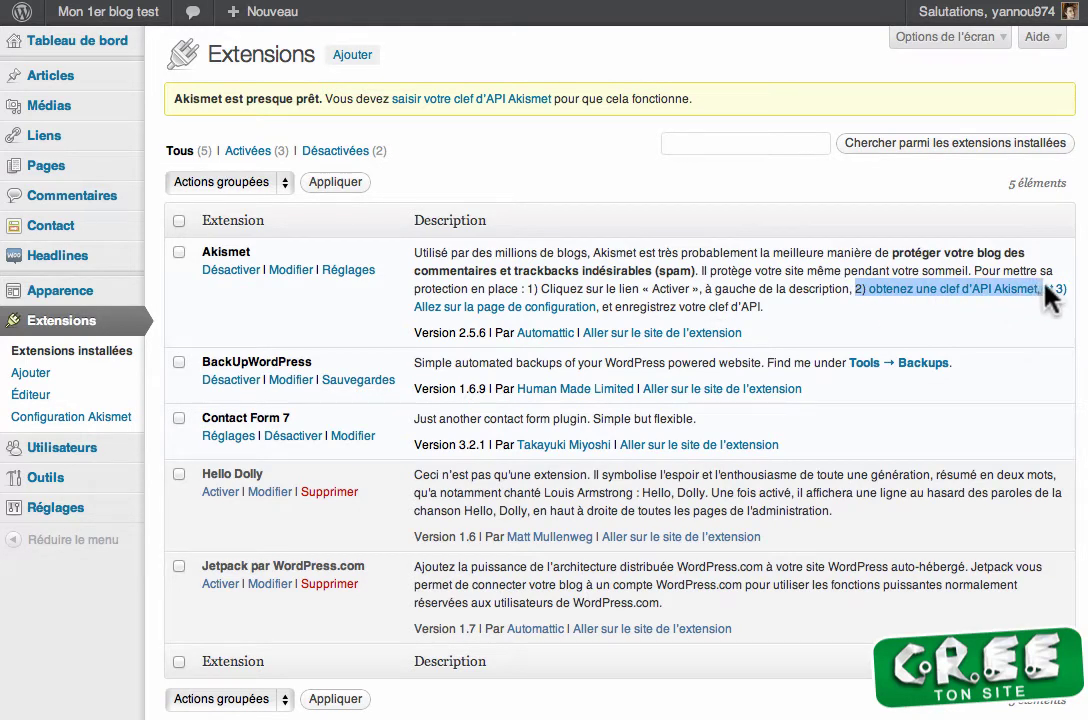
pyautogui.click(947, 323)
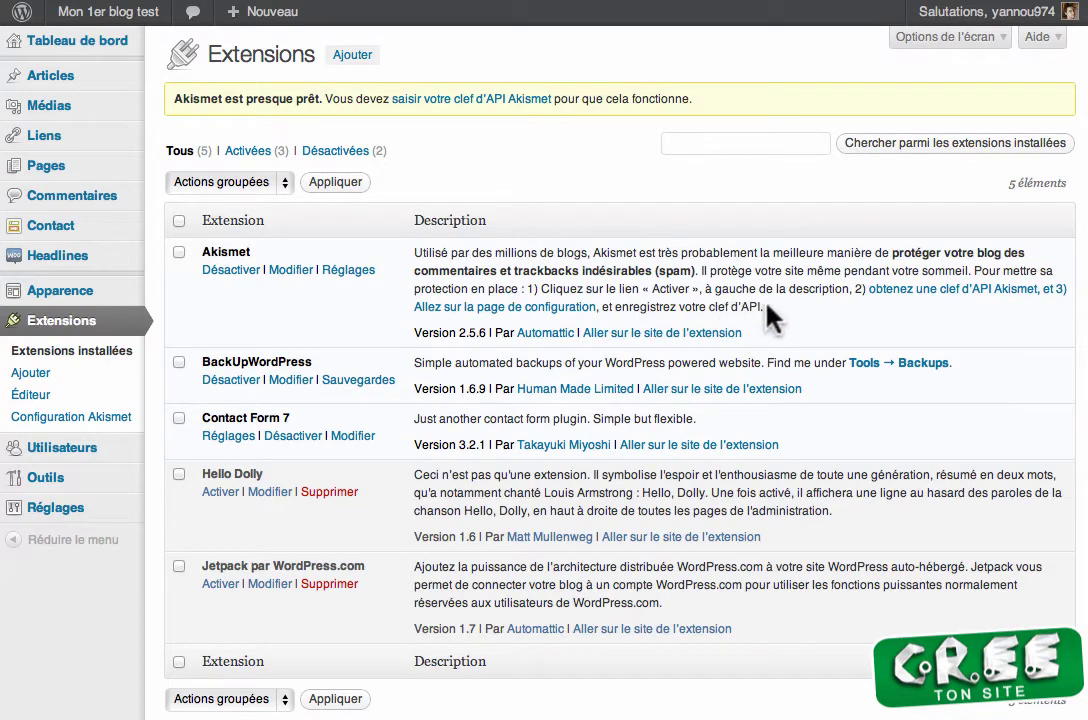
# Open the Akismet API key link in a new tab, start the signup, and select the Personal plan.
pyautogui.rightClick(901, 291)
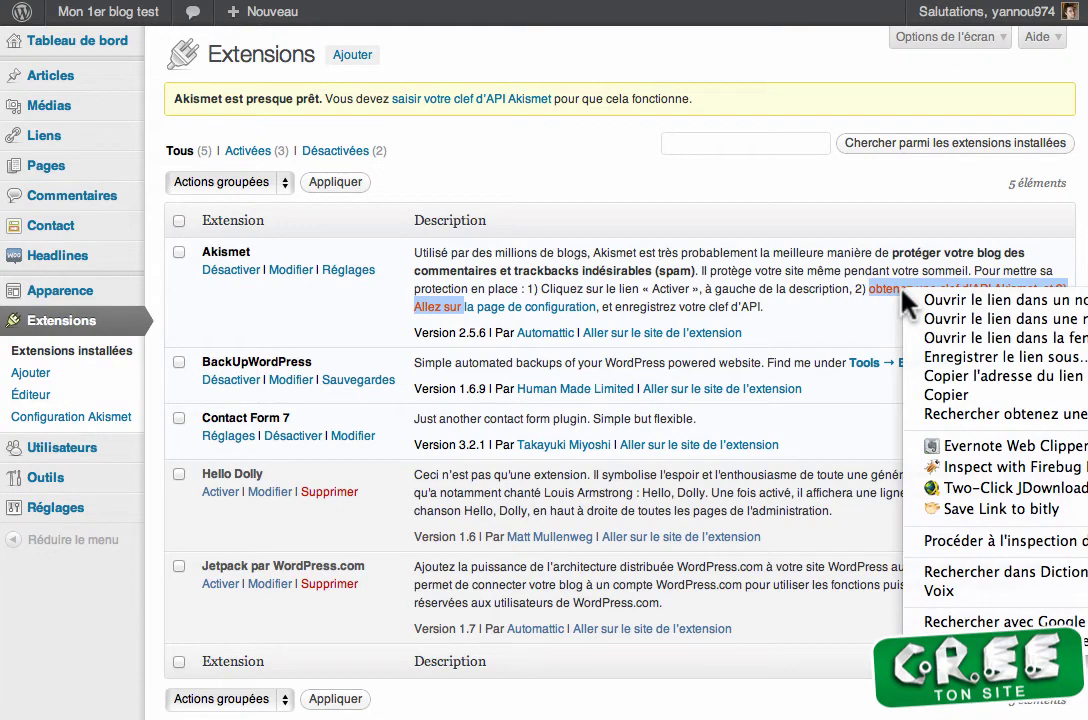
pyautogui.click(919, 299)
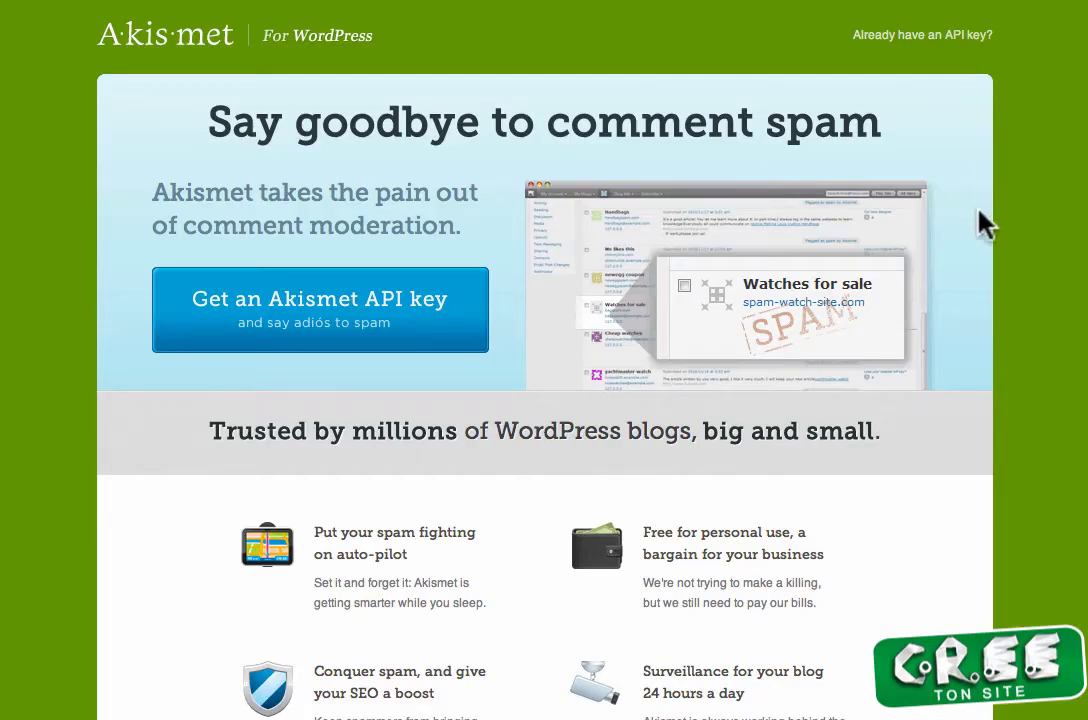
pyautogui.click(226, 320)
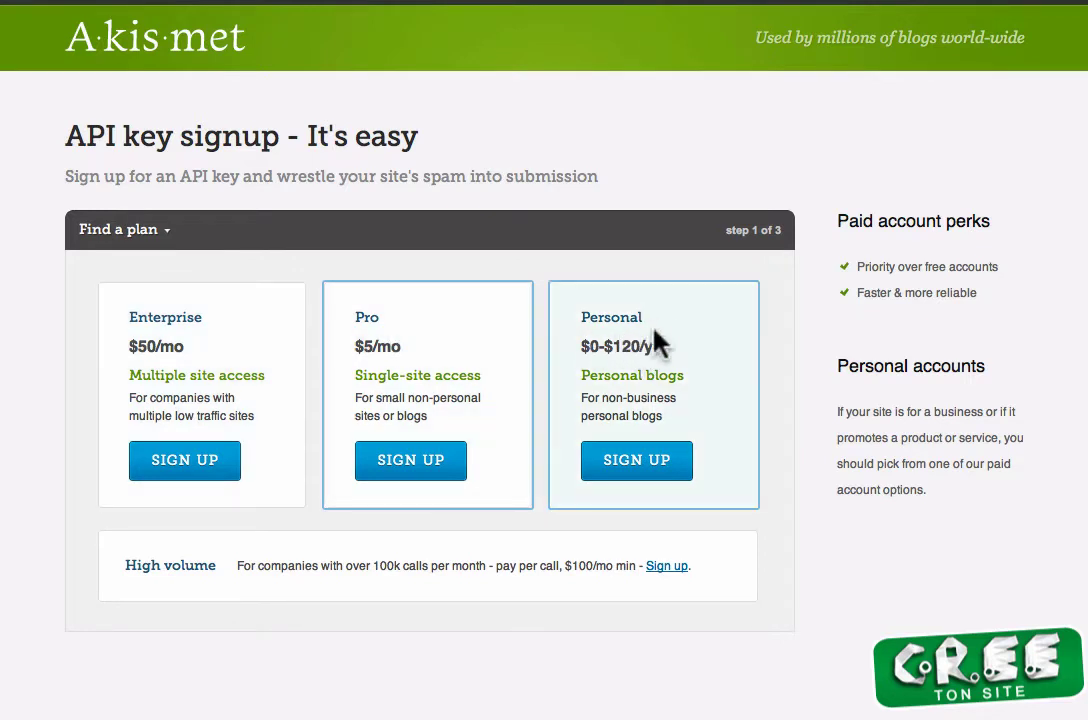
pyautogui.click(638, 462)
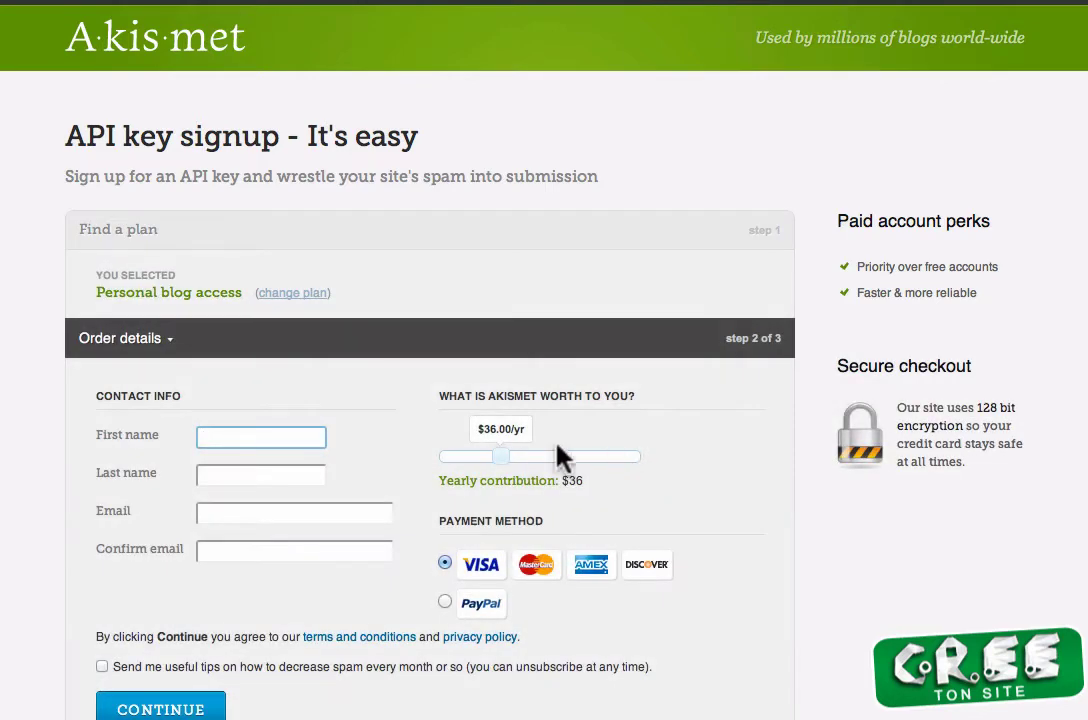
# Fill in the first name, last name and e-mail, copying the e-mail into the confirmation field.
pyautogui.press('Tab')
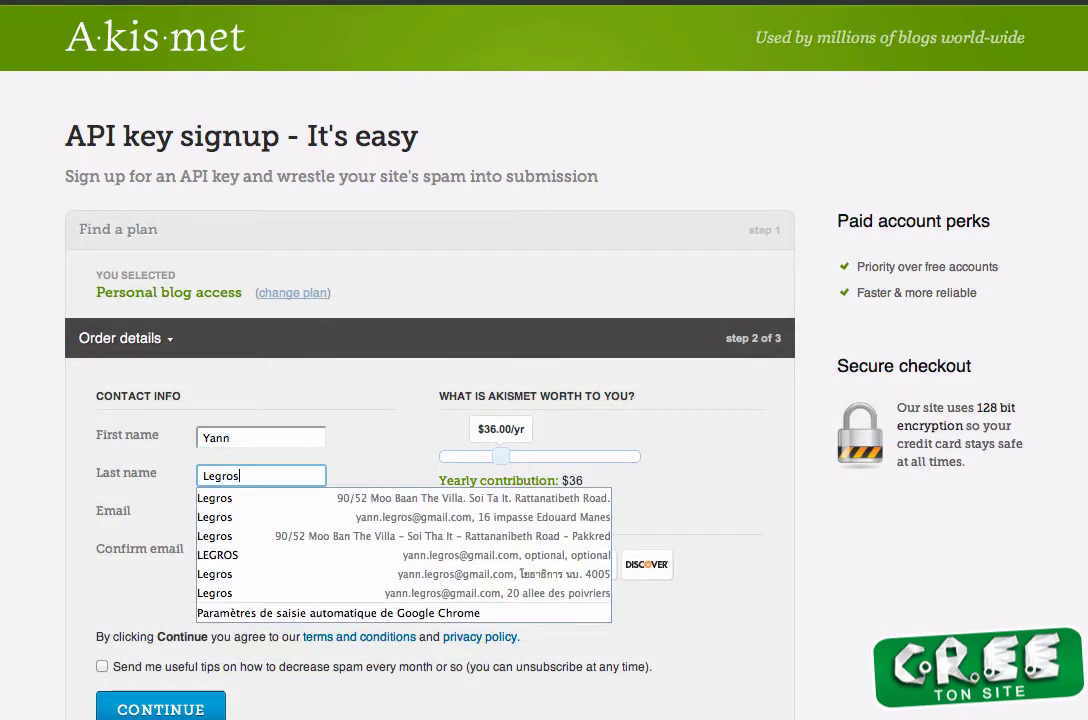
pyautogui.press('Tab')
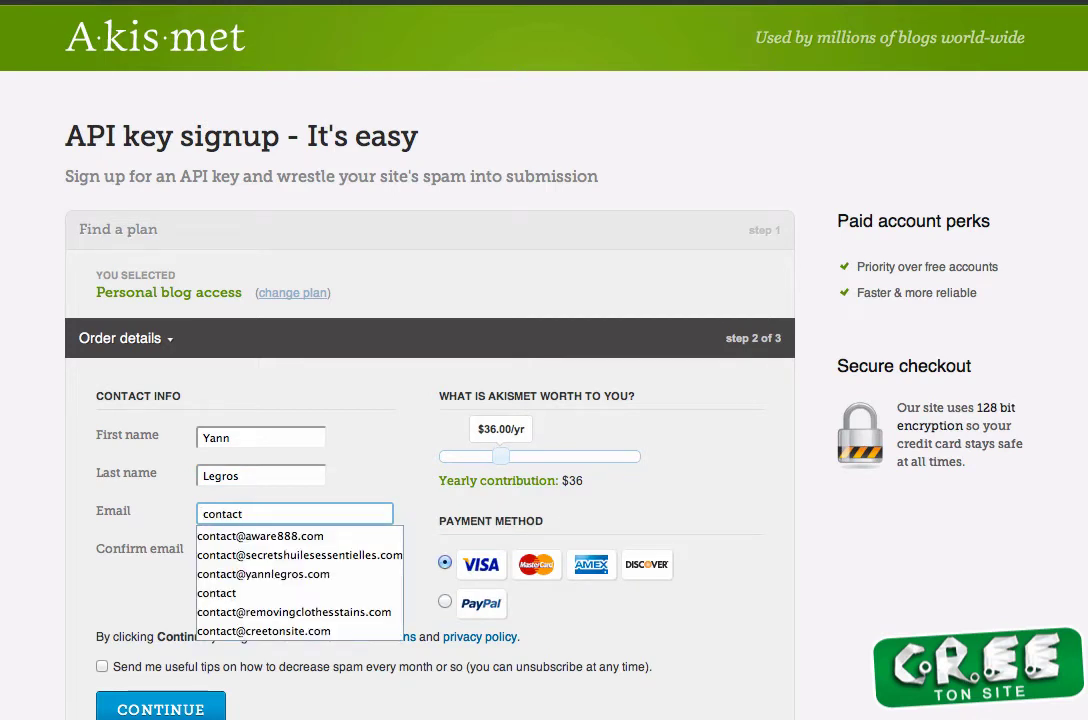
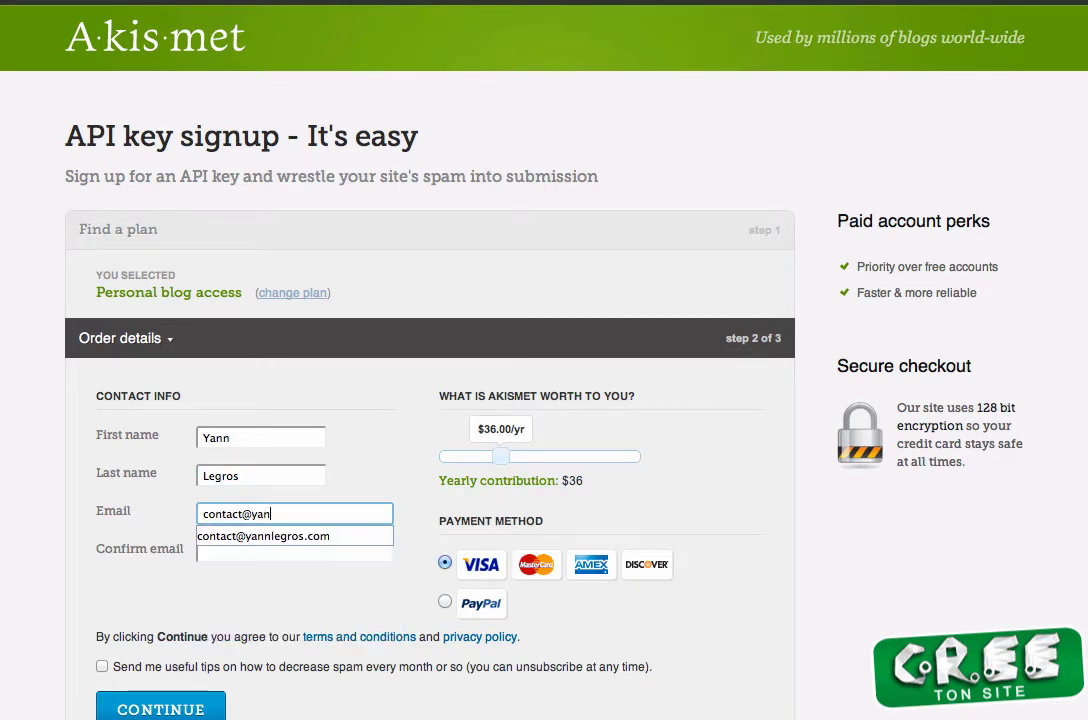
pyautogui.press('Down')
pyautogui.press('Return')
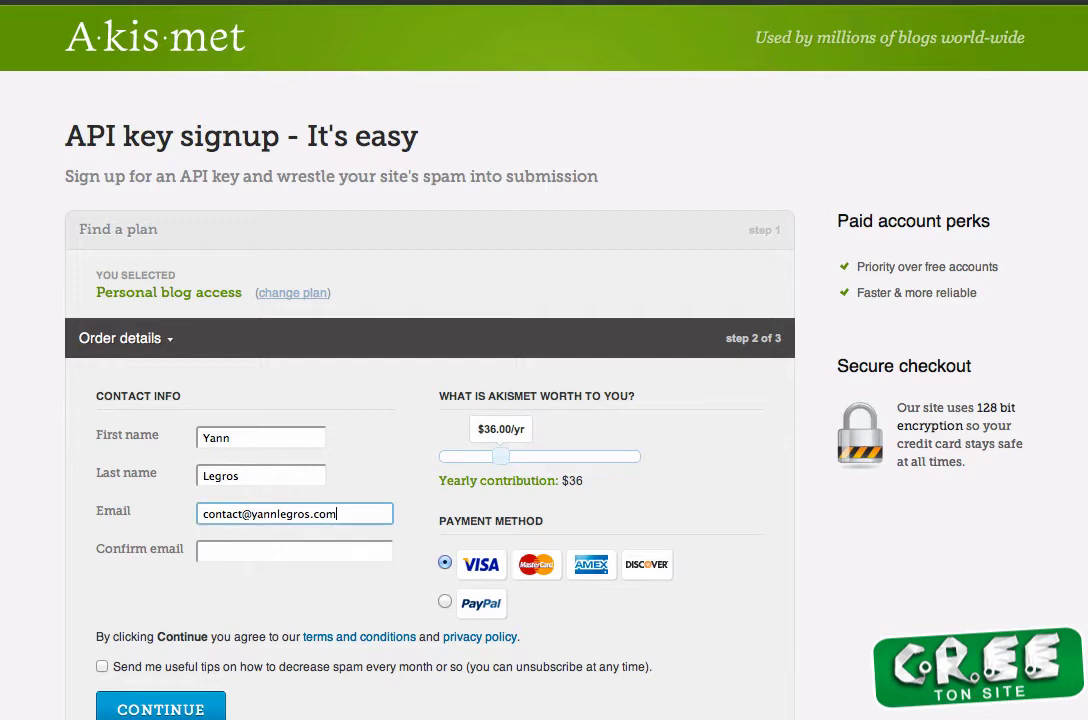
pyautogui.hotkey('ctrl', 'a')
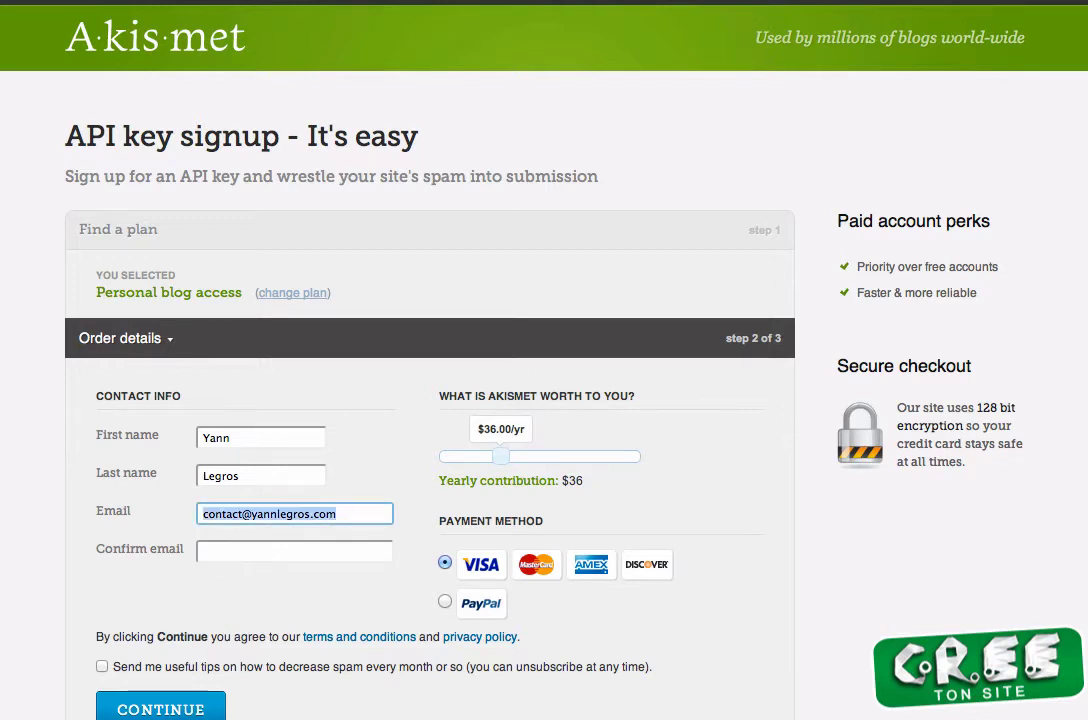
pyautogui.hotkey('ctrl', 'c')
pyautogui.press('Tab')
pyautogui.hotkey('ctrl', 'v')
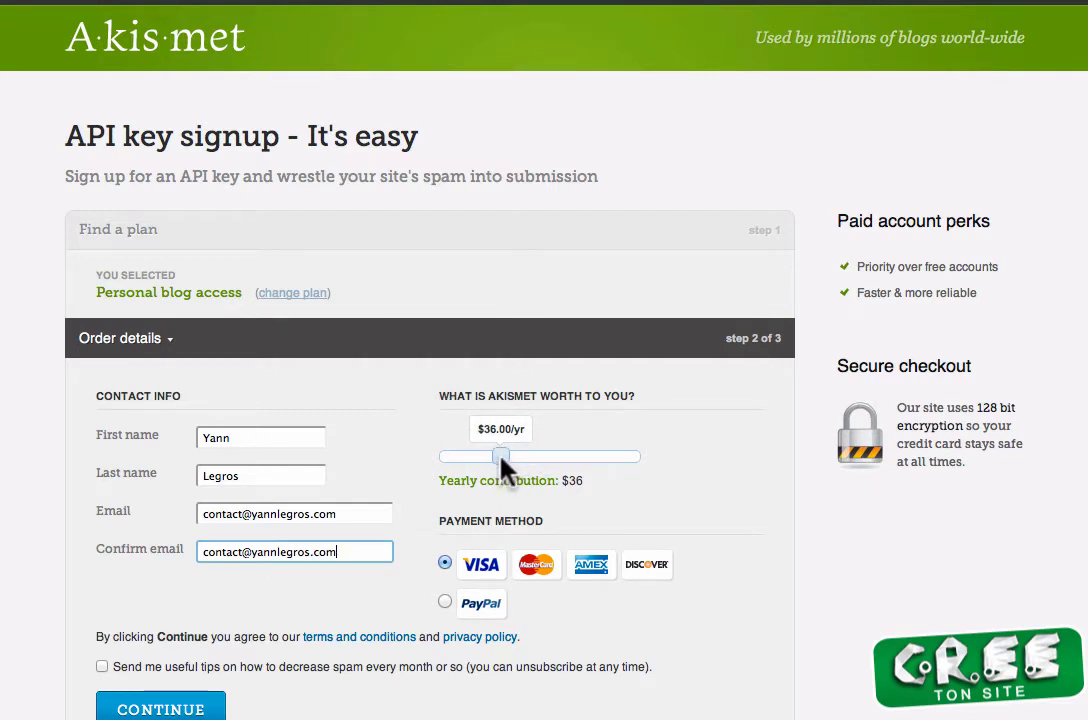
# Set the yearly contribution to $0, opt into monthly anti-spam tips, and submit the signup.
pyautogui.moveTo(501, 456); pyautogui.dragTo(448, 462)
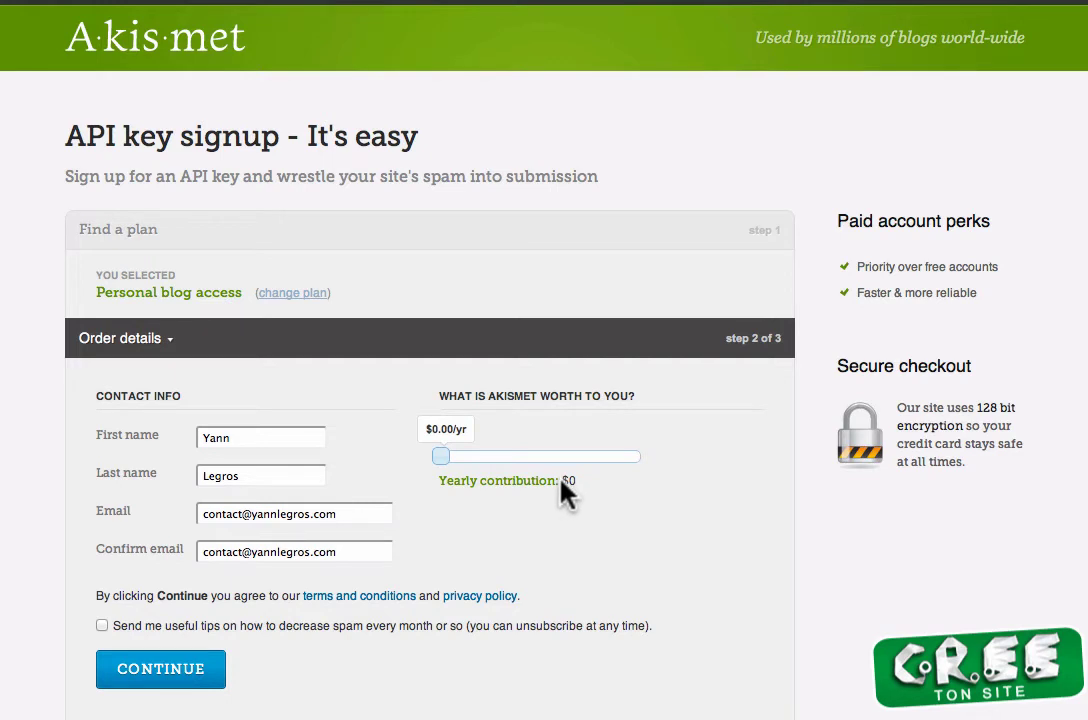
pyautogui.click(438, 456)
pyautogui.click(102, 625)
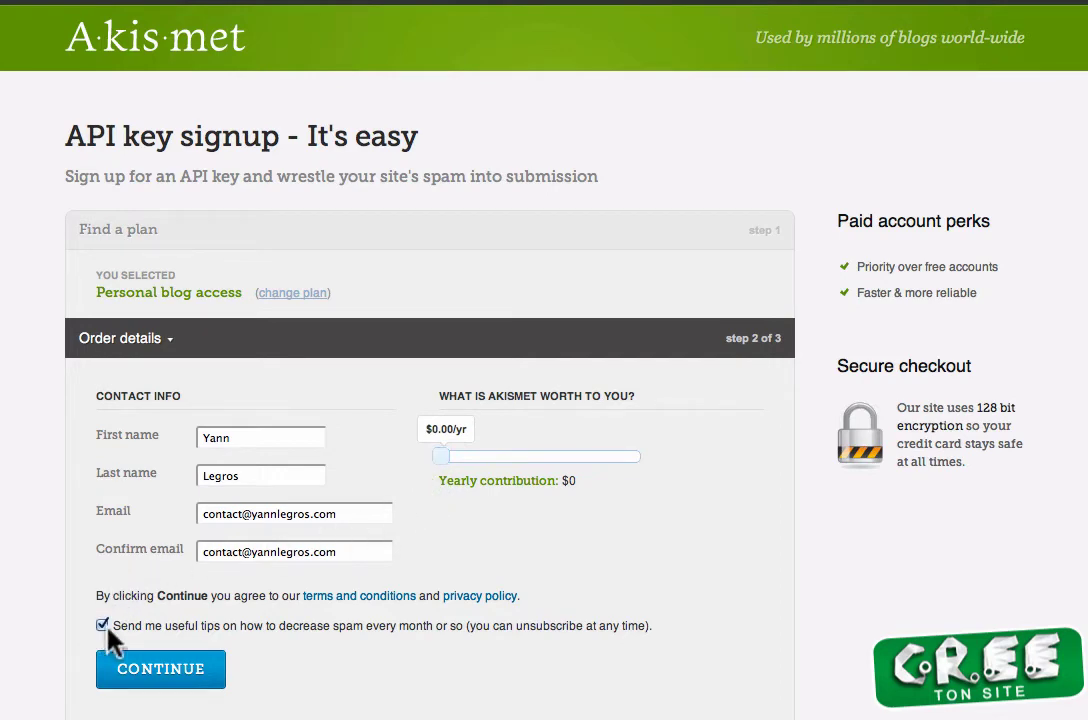
pyautogui.click(165, 680)
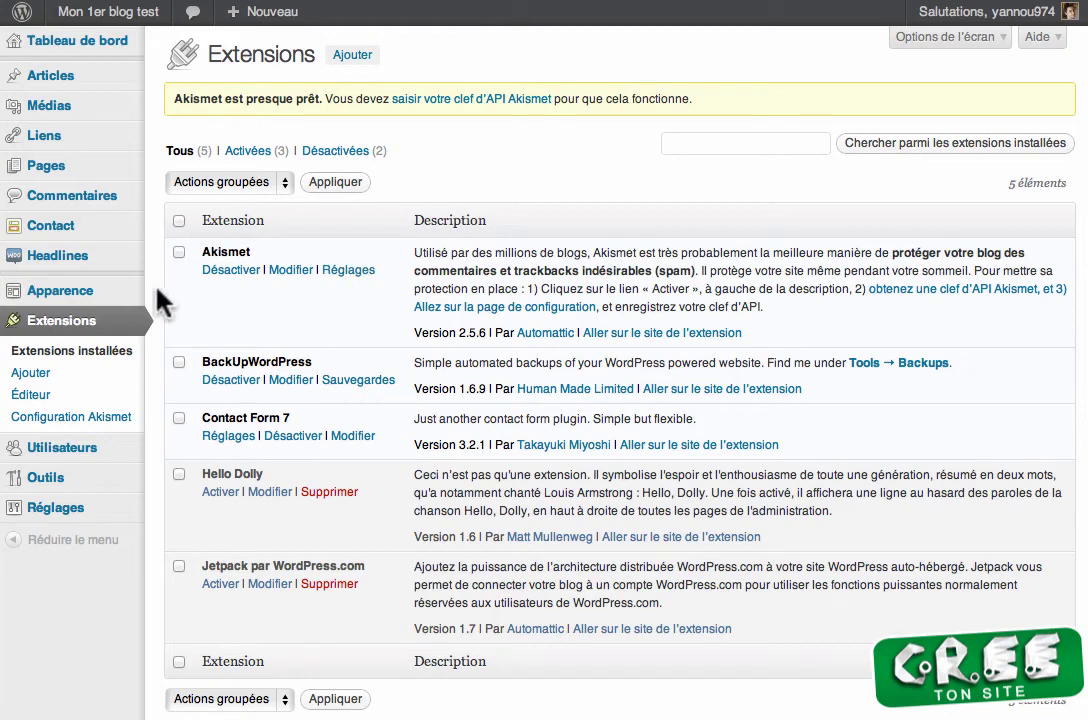
# Enter the new API key on the Akismet Configuration page and save the options to verify it.
pyautogui.click(95, 419)
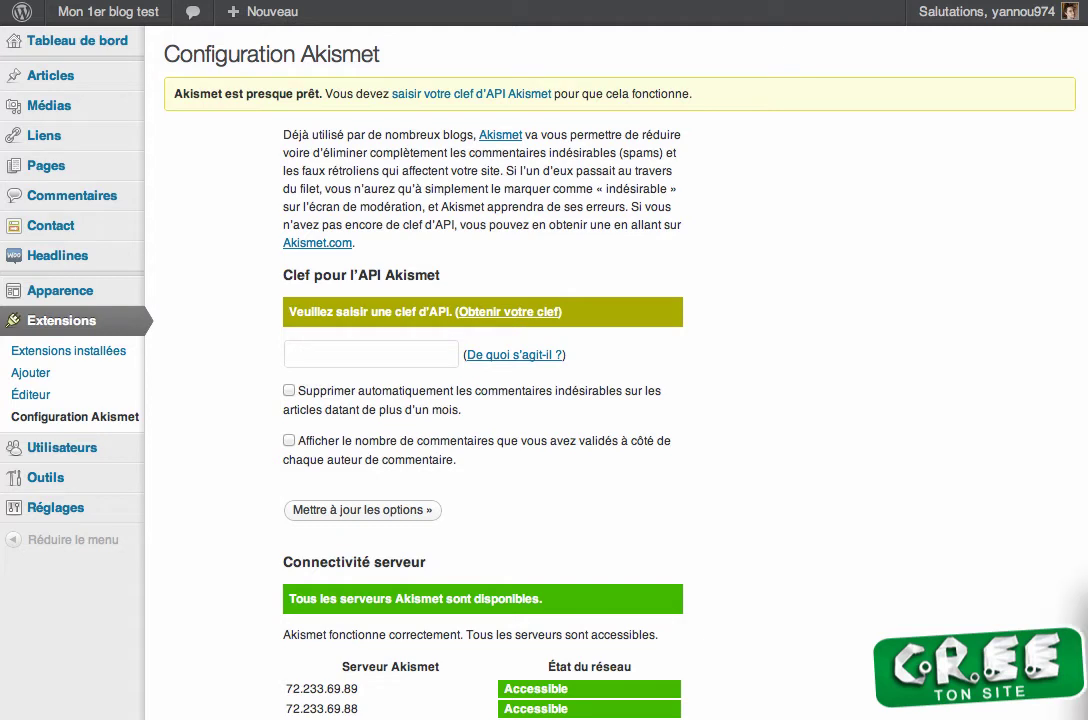
pyautogui.click(430, 354)
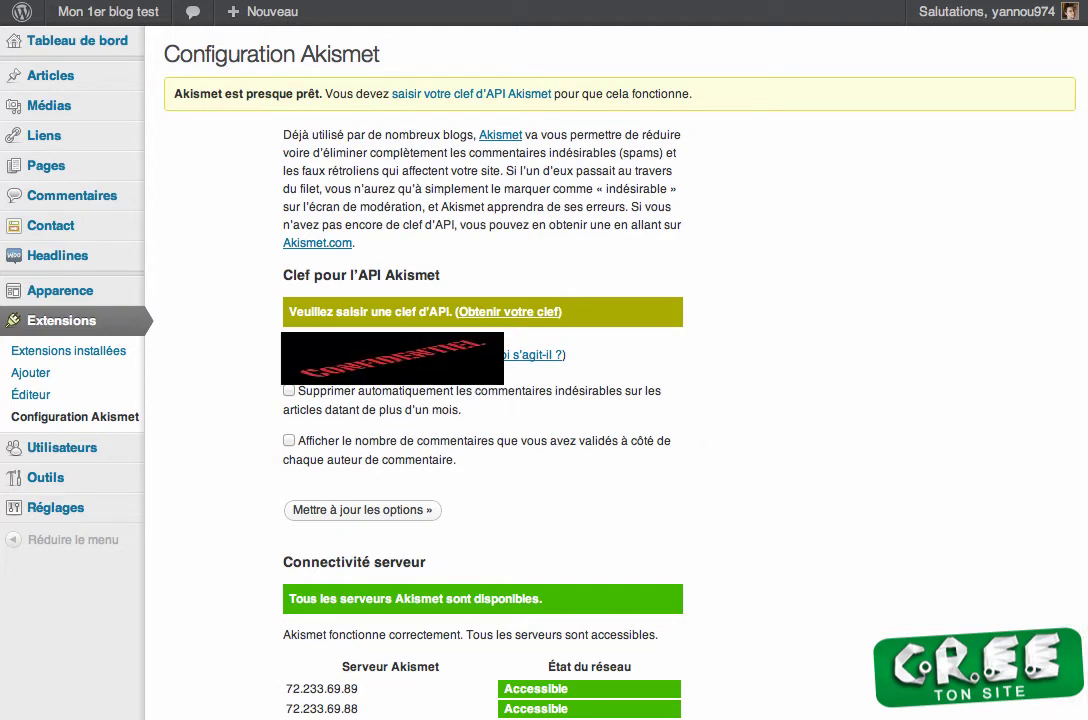
pyautogui.click(290, 388)
pyautogui.click(359, 512)
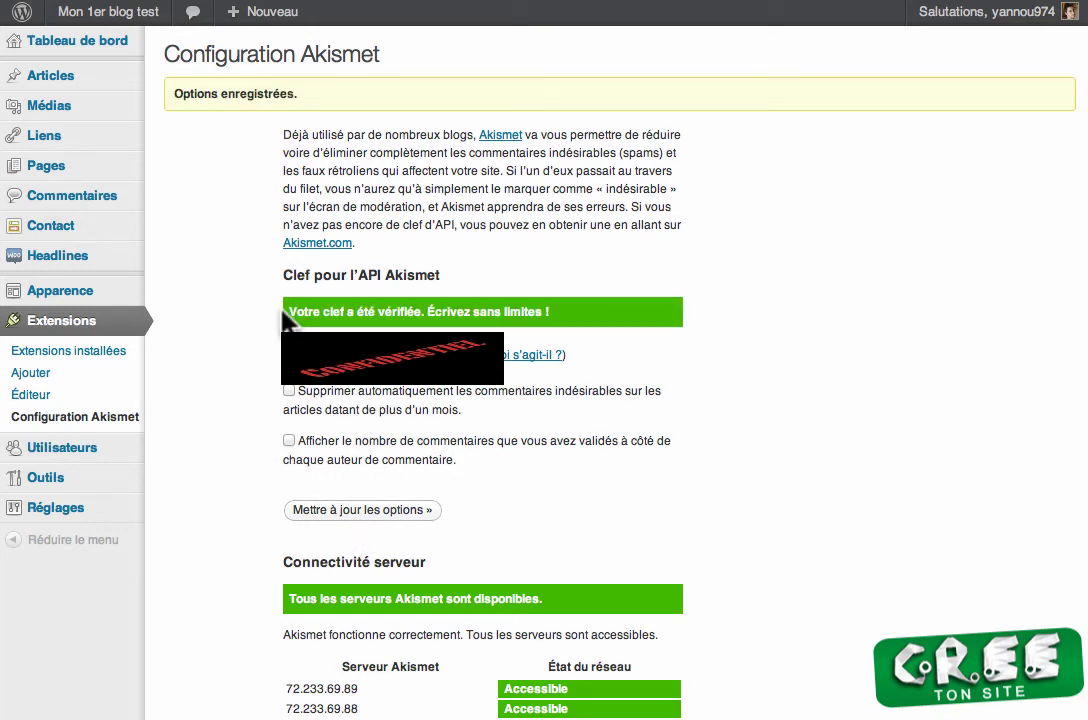